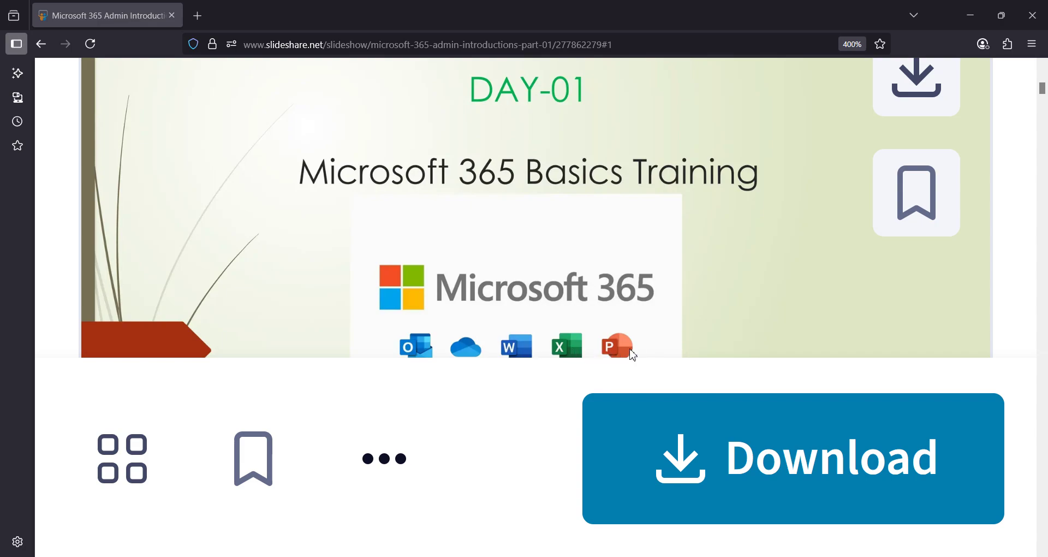
# Return to Paint and deselect the four-line list, Organization profile to Tenant configuration
pyautogui.hotkey('alt', 'Tab')
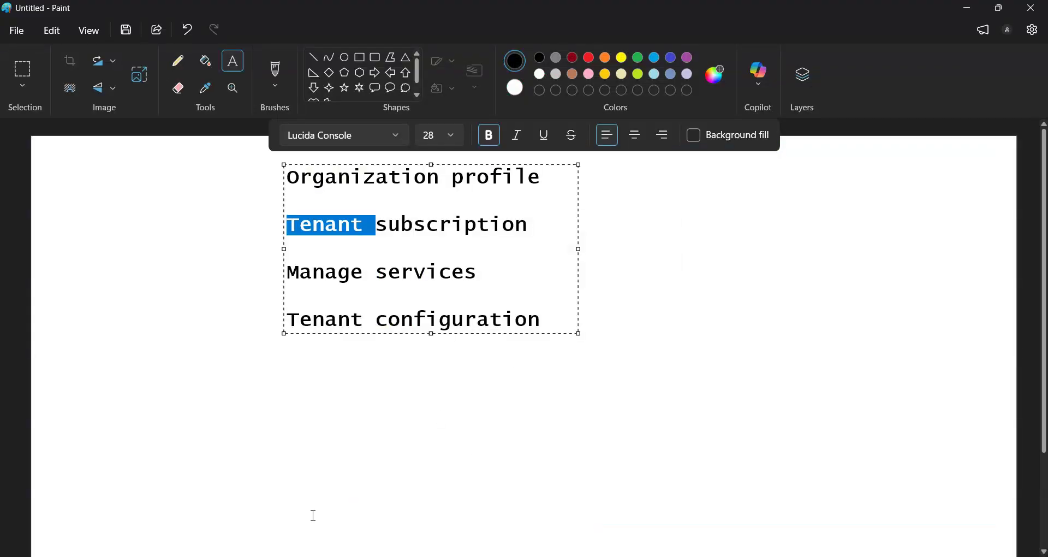
pyautogui.click(438, 189)
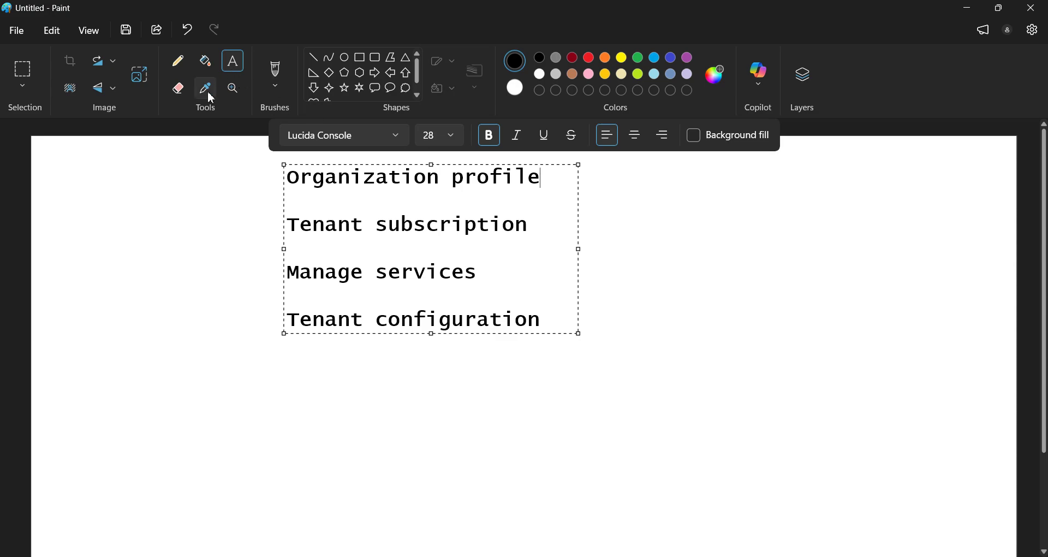
# Draw a connector line right from Organization profile and start a label reading Microsoft
pyautogui.click(313, 56)
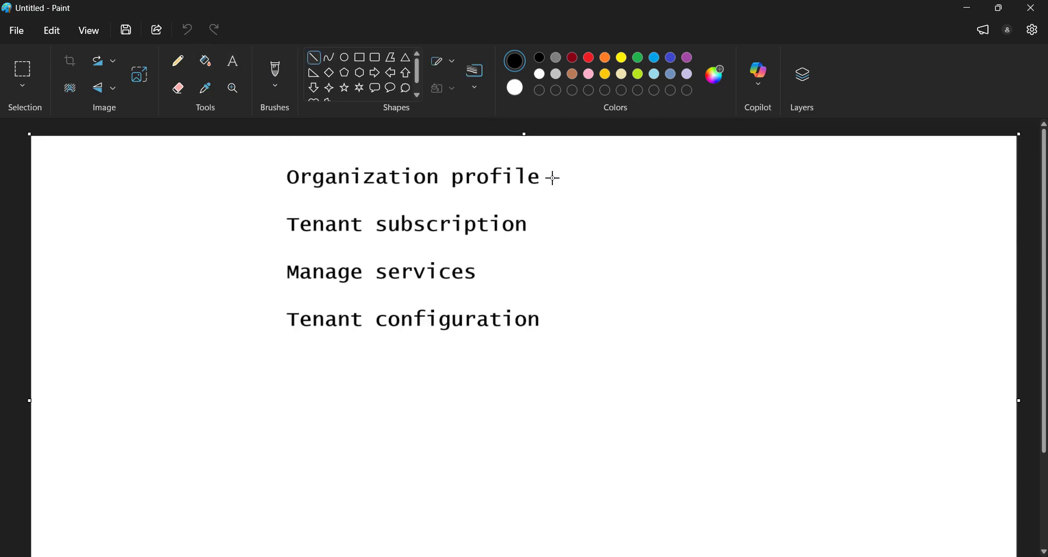
pyautogui.moveTo(550, 178); pyautogui.dragTo(667, 186)
pyautogui.click(233, 63)
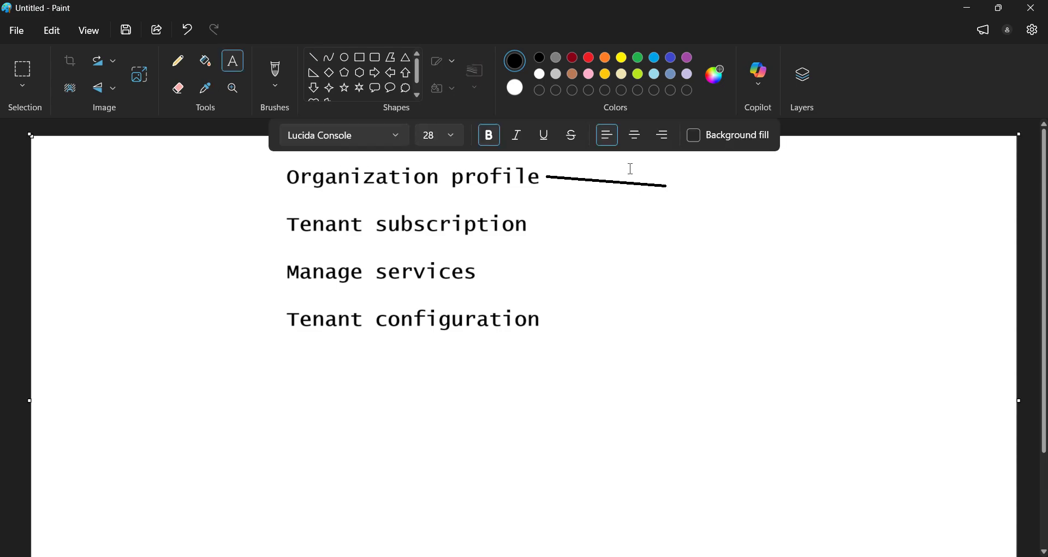
pyautogui.moveTo(667, 173); pyautogui.dragTo(809, 209)
pyautogui.write('Microso')
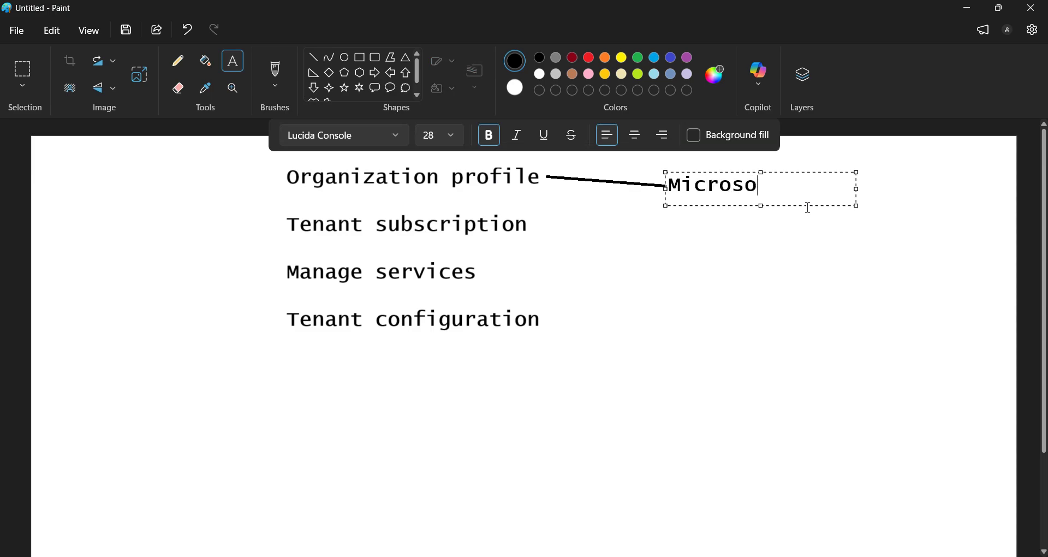
pyautogui.write('ft')
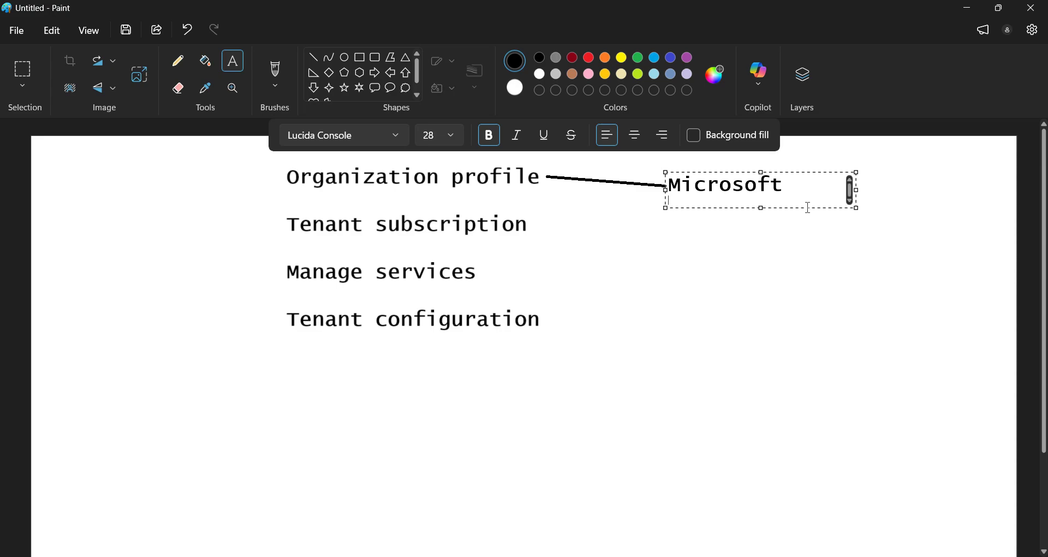
pyautogui.press('Return')
# Add Onedrive_storage and Backup lines beneath Microsoft in the label
pyautogui.write('Oned')
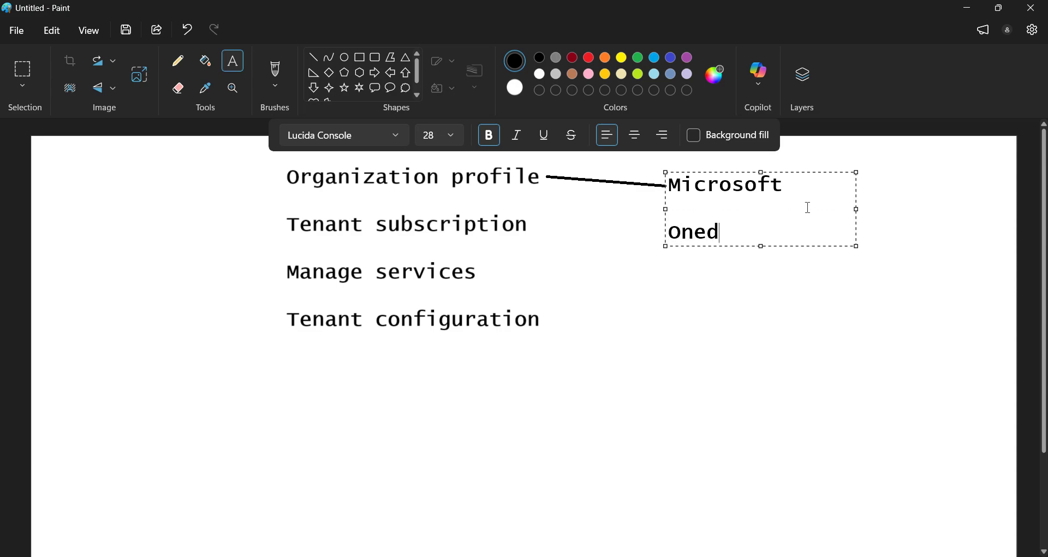
pyautogui.write('rive_storage')
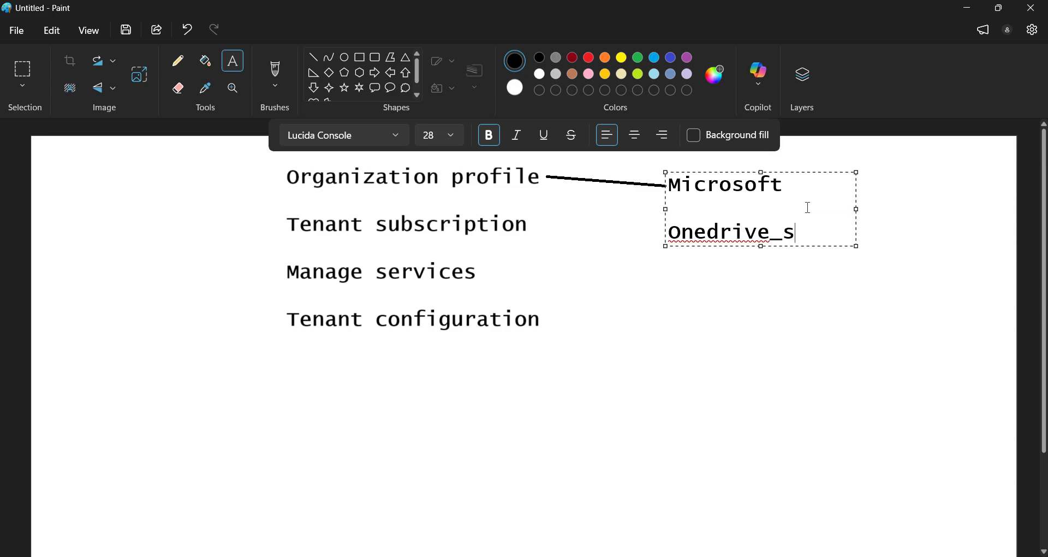
pyautogui.press('BackSpace')
pyautogui.press('BackSpace')
pyautogui.press('BackSpace')
pyautogui.press('BackSpace')
pyautogui.press('BackSpace')
pyautogui.press('BackSpace')
pyautogui.press('BackSpace')
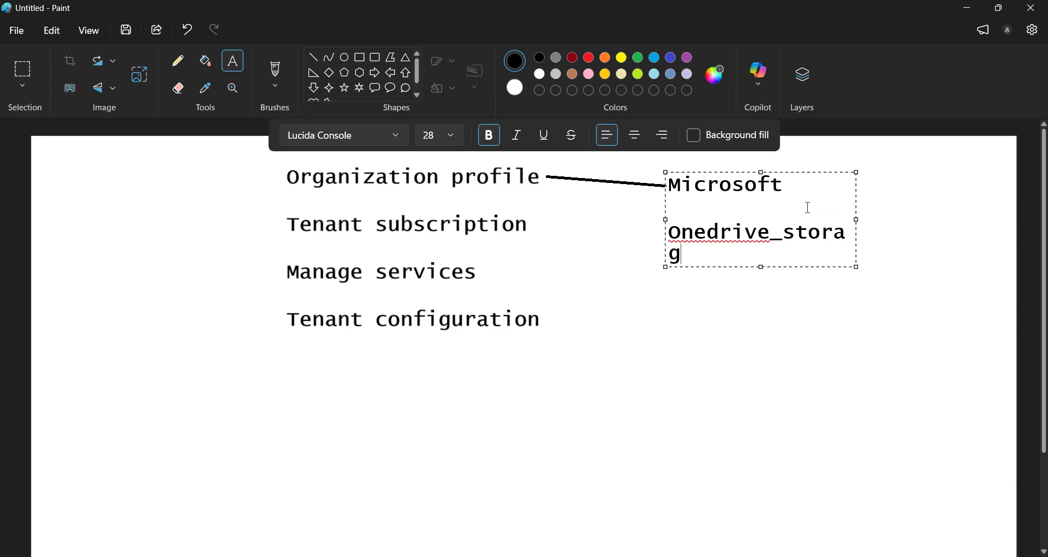
pyautogui.write('storage')
pyautogui.press('Return')
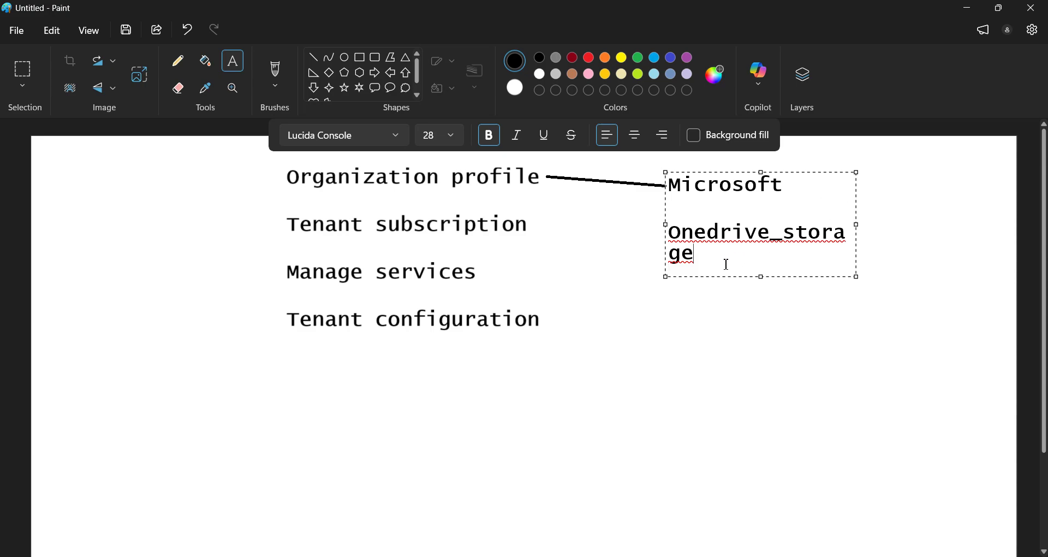
pyautogui.press('Return')
pyautogui.write('S')
pyautogui.press('BackSpace')
pyautogui.write('Backup')
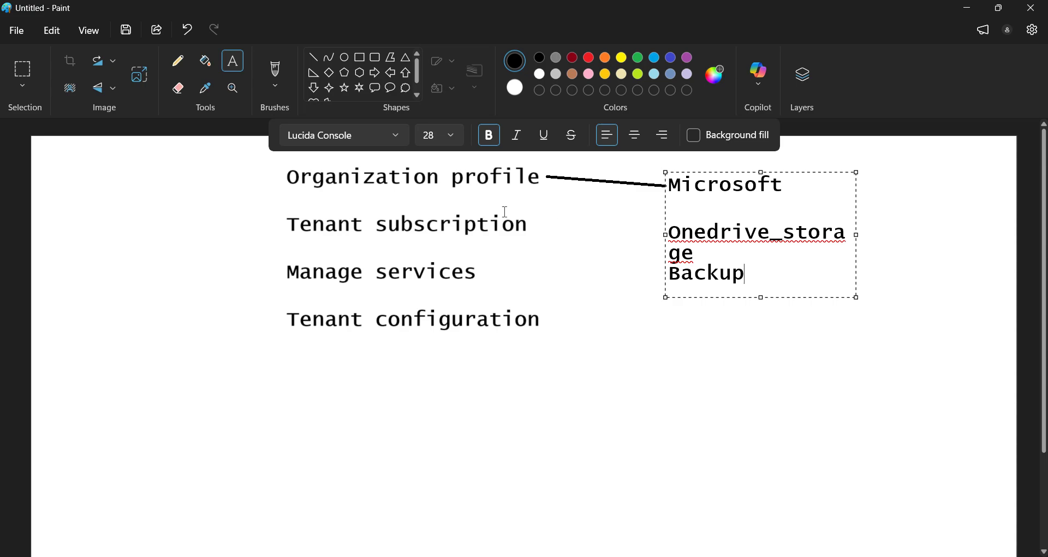
pyautogui.moveTo(276, 211); pyautogui.dragTo(576, 245)
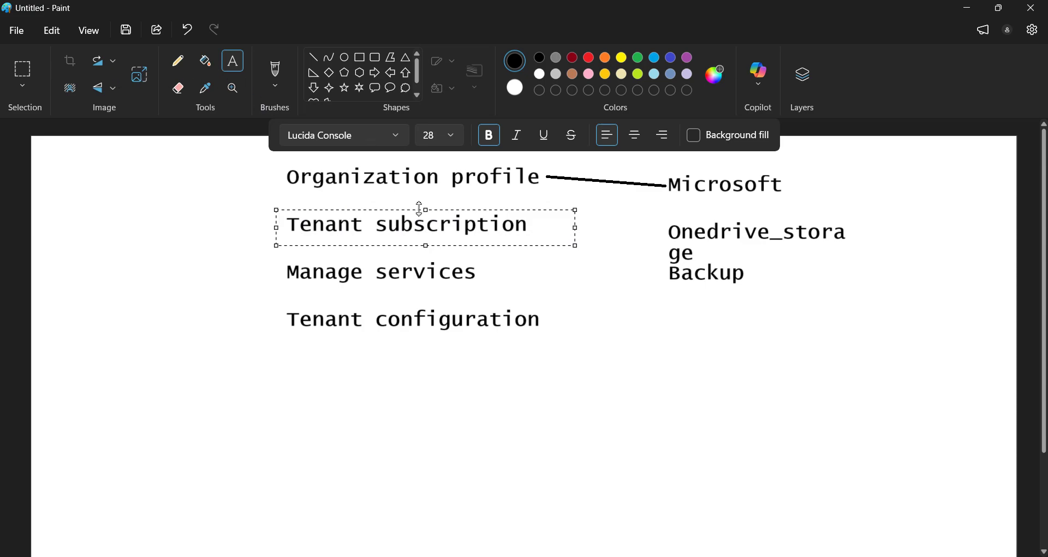
# Hand-draw arrows from Microsoft and from the upper left into Tenant subscription
pyautogui.click(677, 181)
pyautogui.click(676, 179)
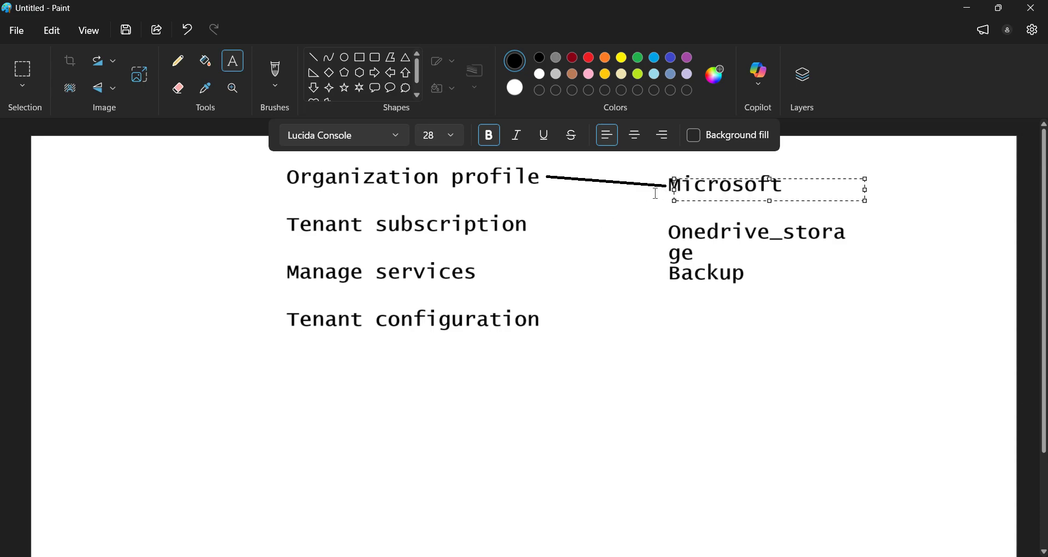
pyautogui.click(178, 60)
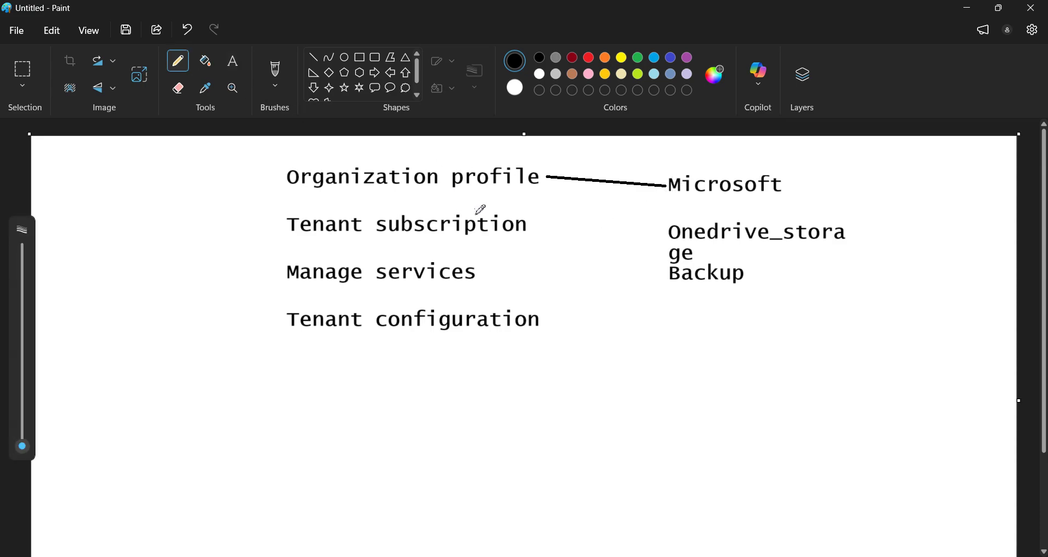
pyautogui.moveTo(530, 223); pyautogui.dragTo(687, 195)
pyautogui.moveTo(533, 214)
pyautogui.mouseDown()
pyautogui.moveTo(530, 223)
pyautogui.moveTo(554, 238)
pyautogui.mouseUp()
pyautogui.moveTo(270, 230)
pyautogui.mouseDown()
pyautogui.moveTo(229, 191)
pyautogui.moveTo(267, 233)
pyautogui.moveTo(272, 215)
pyautogui.mouseUp()
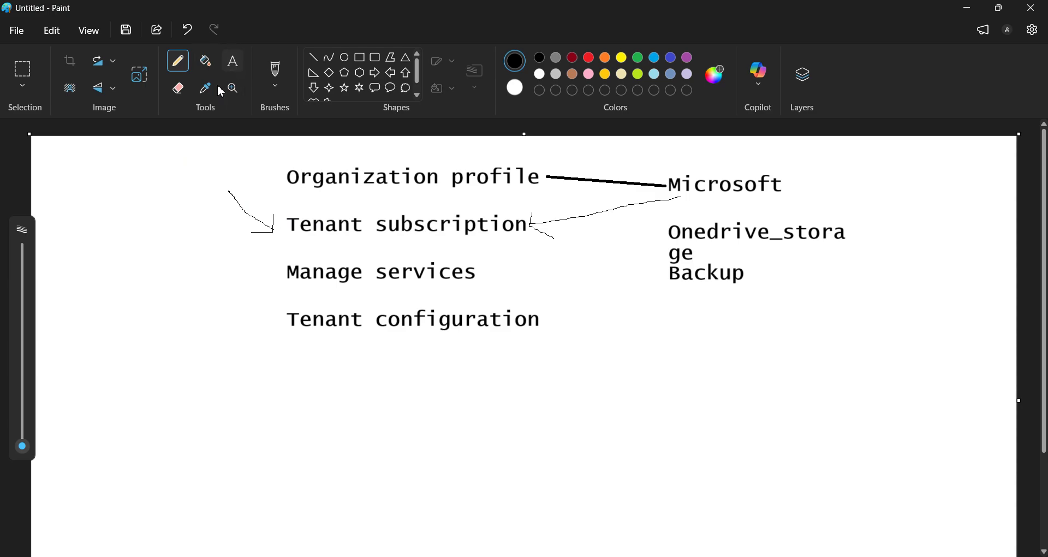
# Type the label Xyz to the left of Organization profile
pyautogui.click(232, 61)
pyautogui.moveTo(152, 161); pyautogui.dragTo(252, 188)
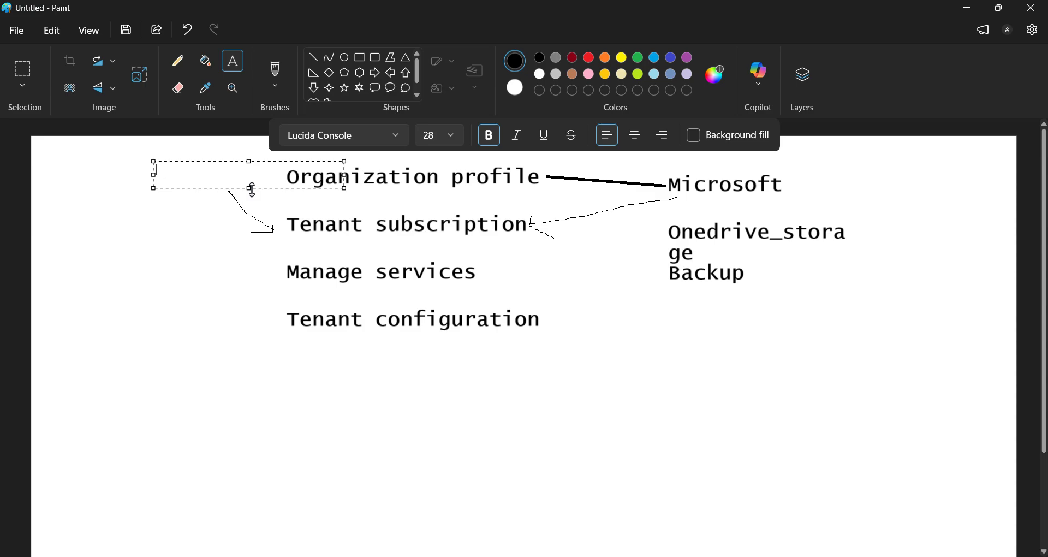
pyautogui.write('Xyx')
pyautogui.press('BackSpace')
pyautogui.write('z')
pyautogui.click(569, 201)
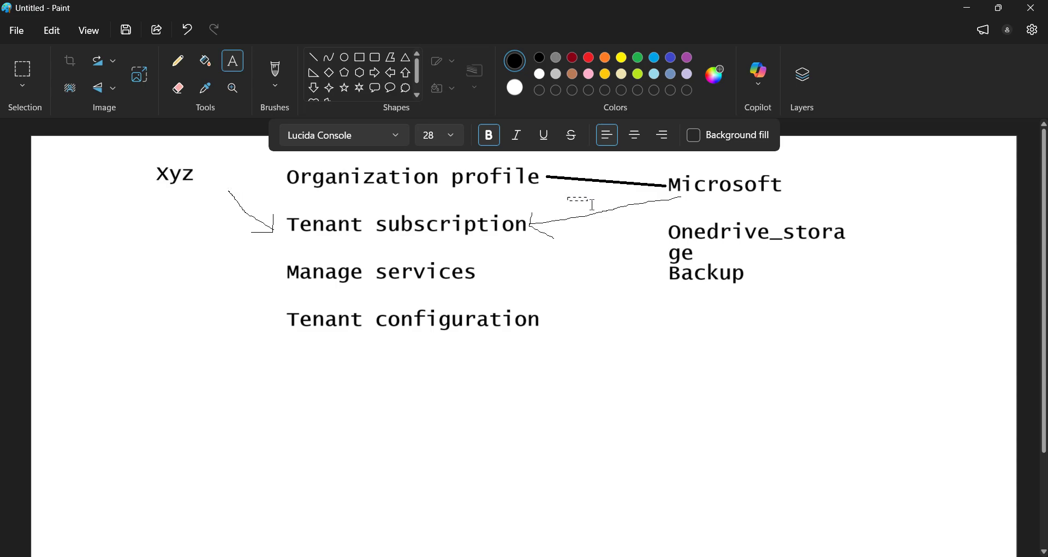
pyautogui.moveTo(567, 197); pyautogui.dragTo(601, 218)
pyautogui.click(682, 190)
pyautogui.click(298, 229)
pyautogui.click(291, 219)
# Draw a rectangle around the Xyz label
pyautogui.moveTo(131, 153); pyautogui.dragTo(324, 209)
pyautogui.click(359, 58)
pyautogui.moveTo(109, 155); pyautogui.dragTo(231, 200)
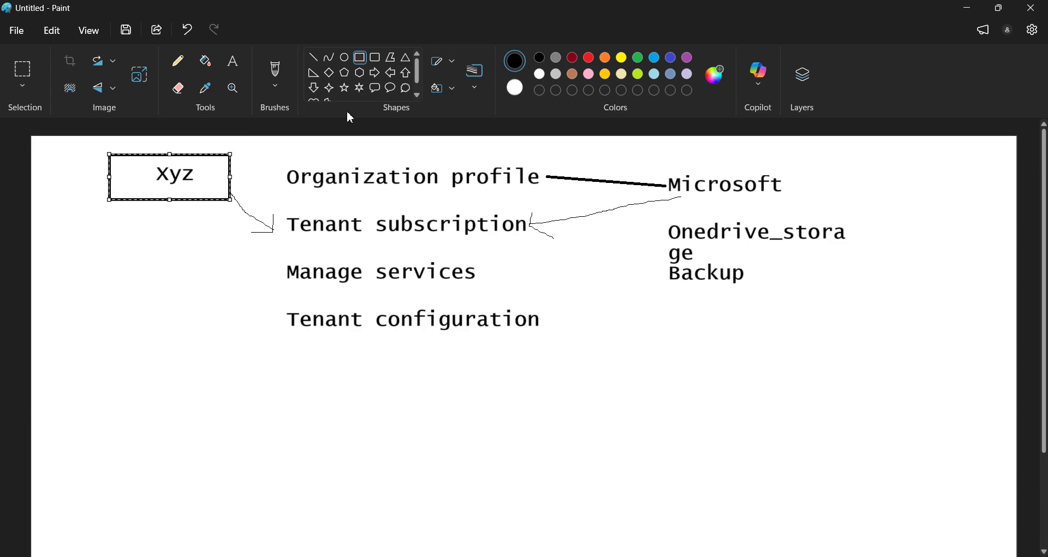
# Draw a down arrow below the Xyz box and label it onetime fees
pyautogui.click(314, 89)
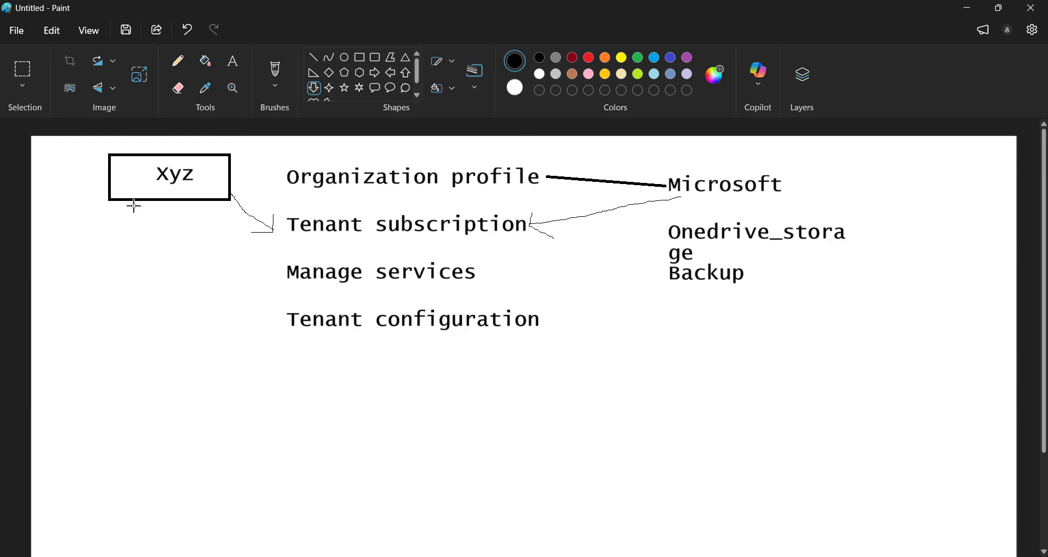
pyautogui.moveTo(133, 206); pyautogui.dragTo(161, 256)
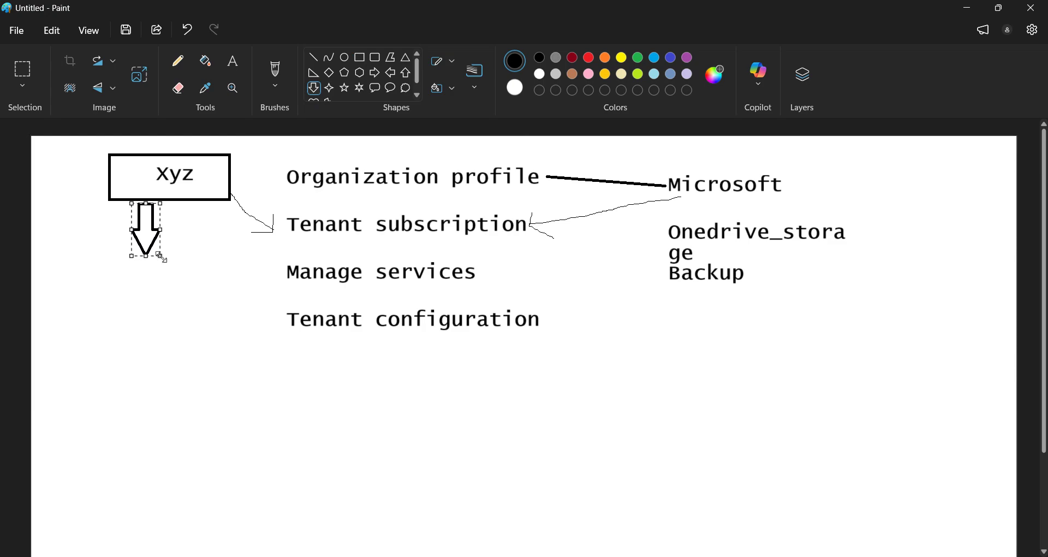
pyautogui.click(233, 63)
pyautogui.click(99, 264)
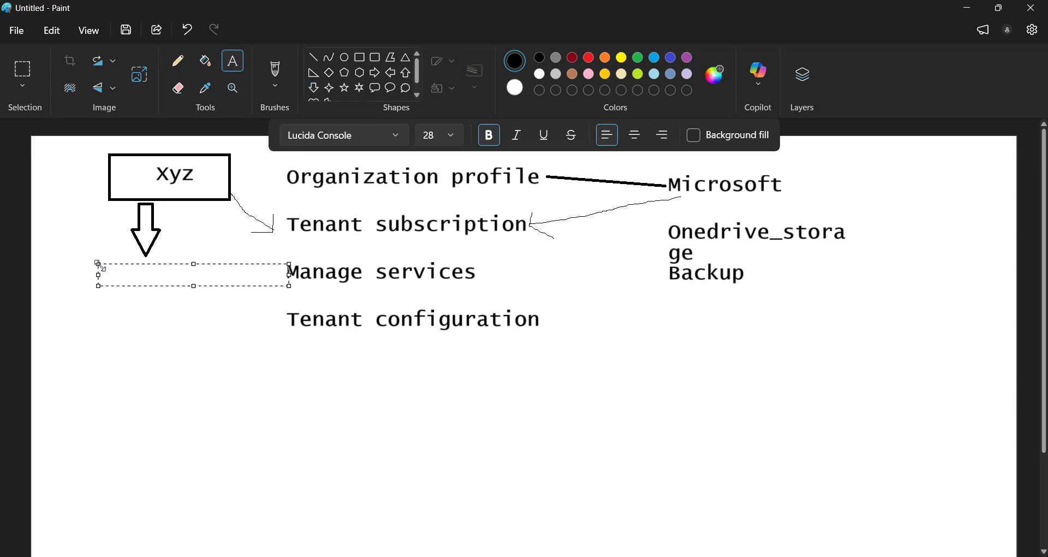
pyautogui.write('onetime fees')
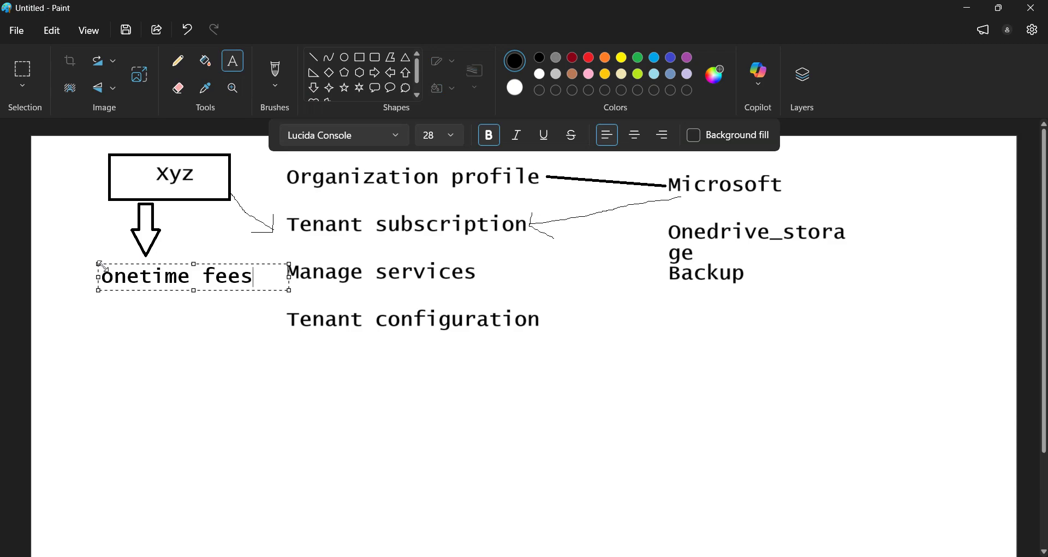
# Draw a small right arrow from the fees toward Manage services, undoing an oversized one
pyautogui.click(374, 72)
pyautogui.moveTo(255, 267); pyautogui.dragTo(288, 295)
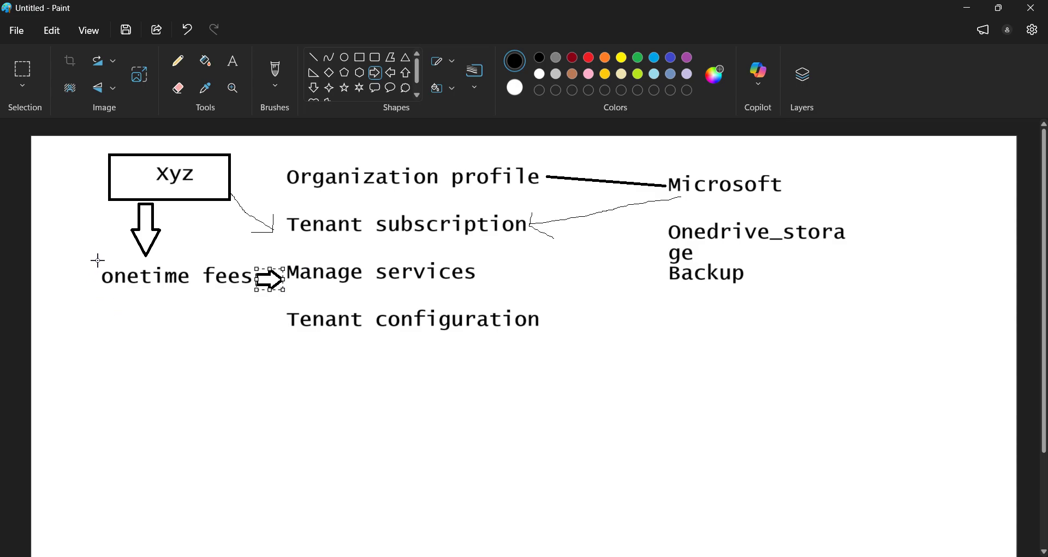
pyautogui.moveTo(91, 258); pyautogui.dragTo(208, 302)
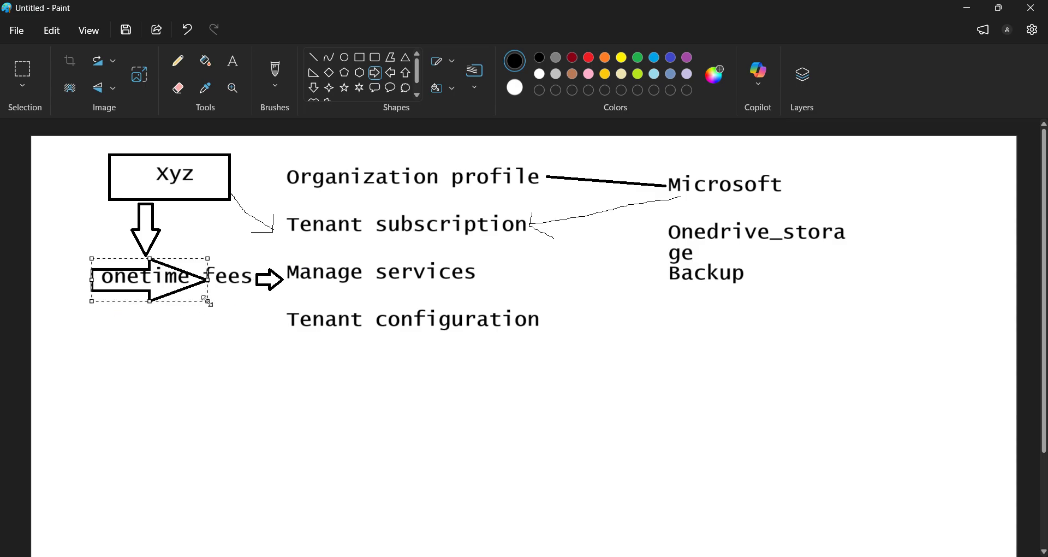
pyautogui.hotkey('ctrl', 'z')
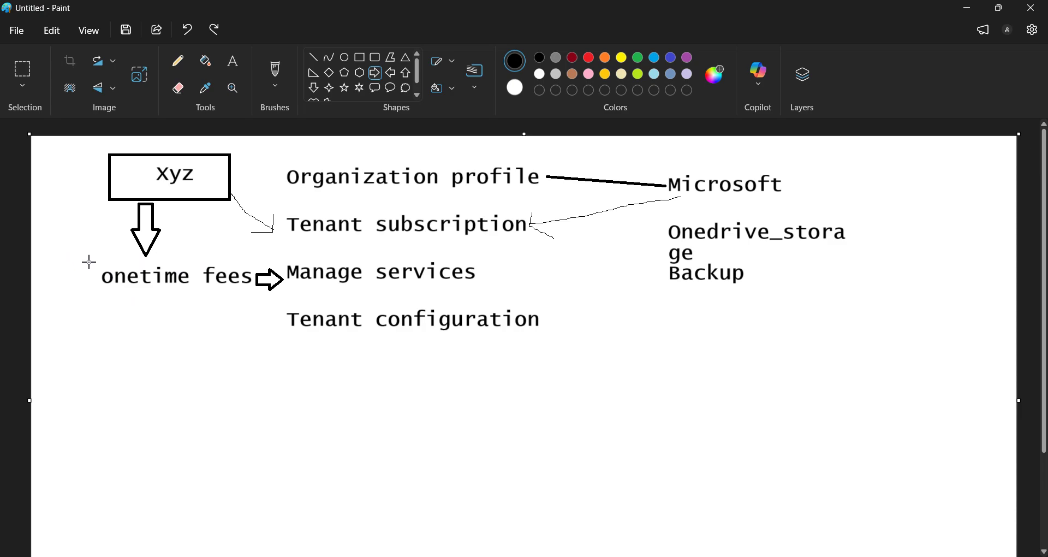
# Add a $200 note below onetime fees
pyautogui.click(233, 61)
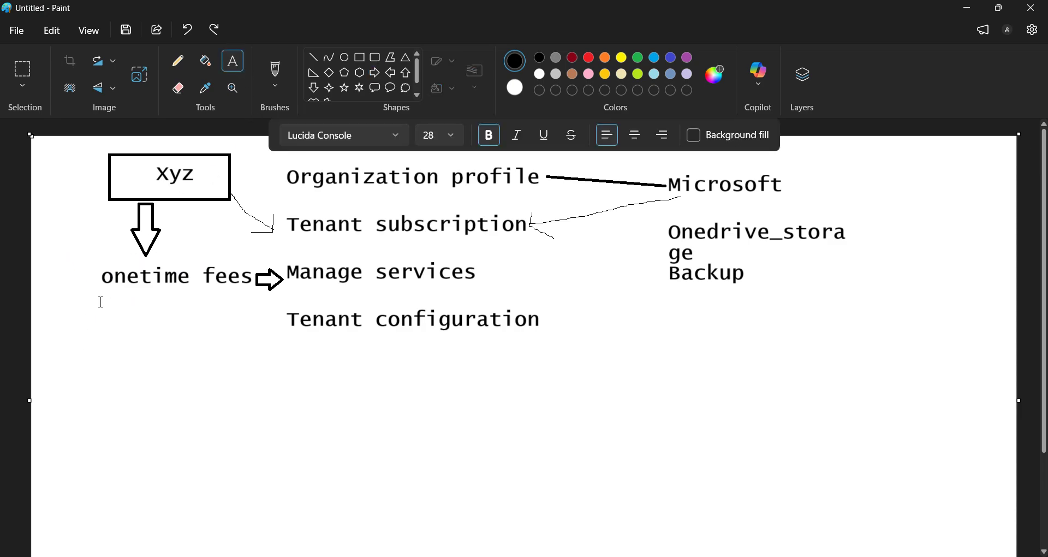
pyautogui.click(113, 329)
pyautogui.write('@')
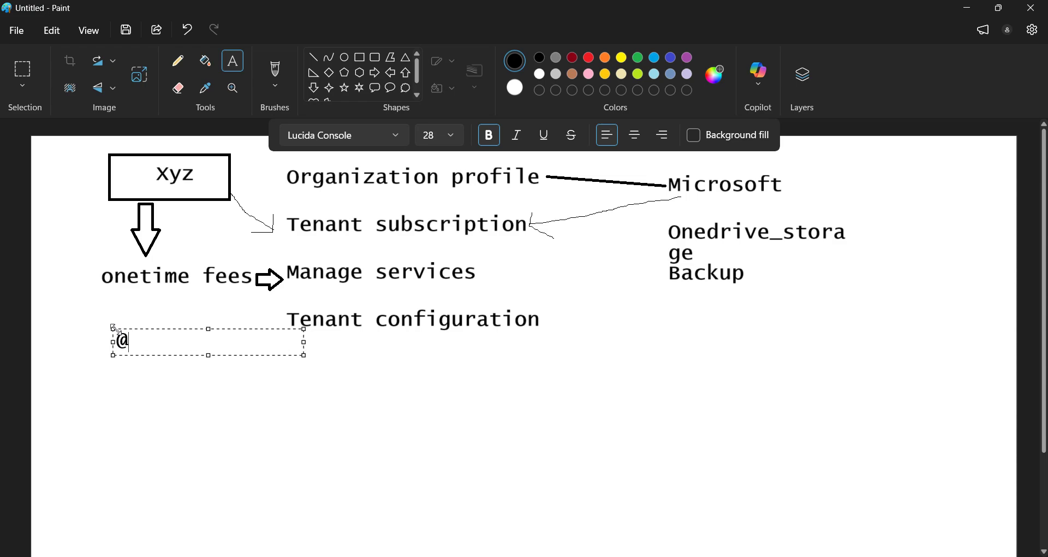
pyautogui.press('BackSpace')
pyautogui.write('$200')
# Change the note's amount to $100 and add a Pay as you go line
pyautogui.press('BackSpace')
pyautogui.press('BackSpace')
pyautogui.press('BackSpace')
pyautogui.press('BackSpace')
pyautogui.write('100')
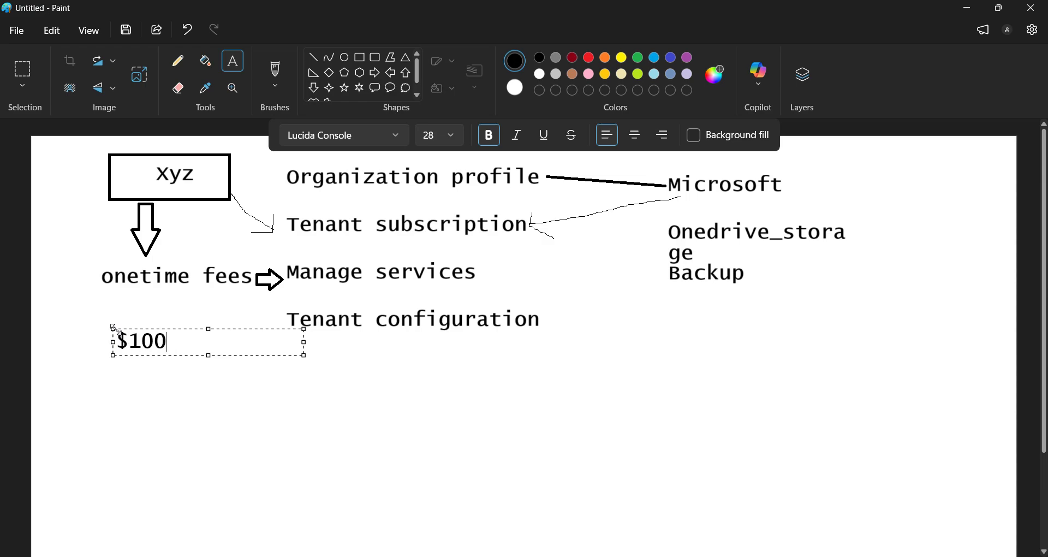
pyautogui.press('Return')
pyautogui.write('P')
pyautogui.press('BackSpace')
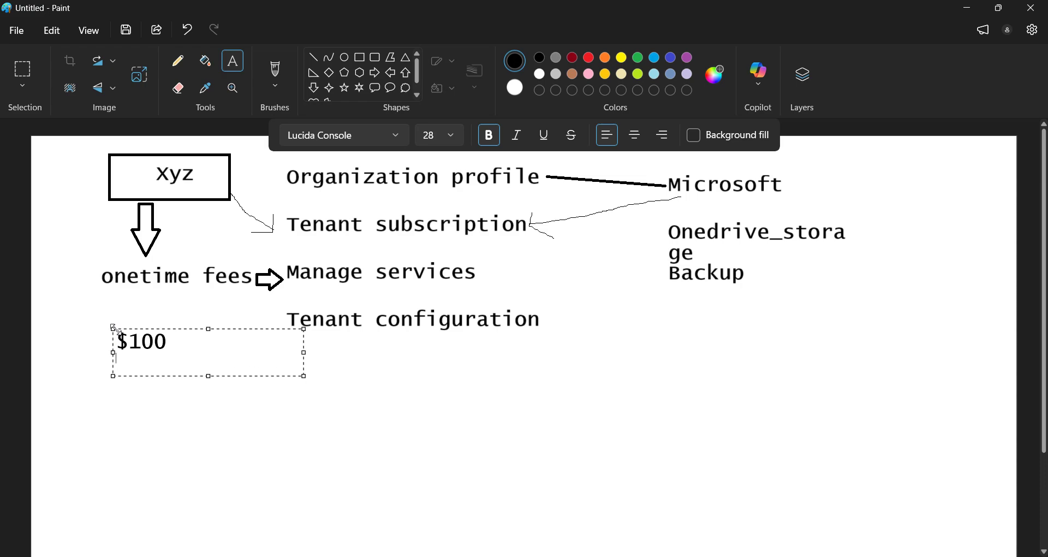
pyautogui.write('AY')
pyautogui.press('BackSpace')
pyautogui.press('BackSpace')
pyautogui.write('Pay')
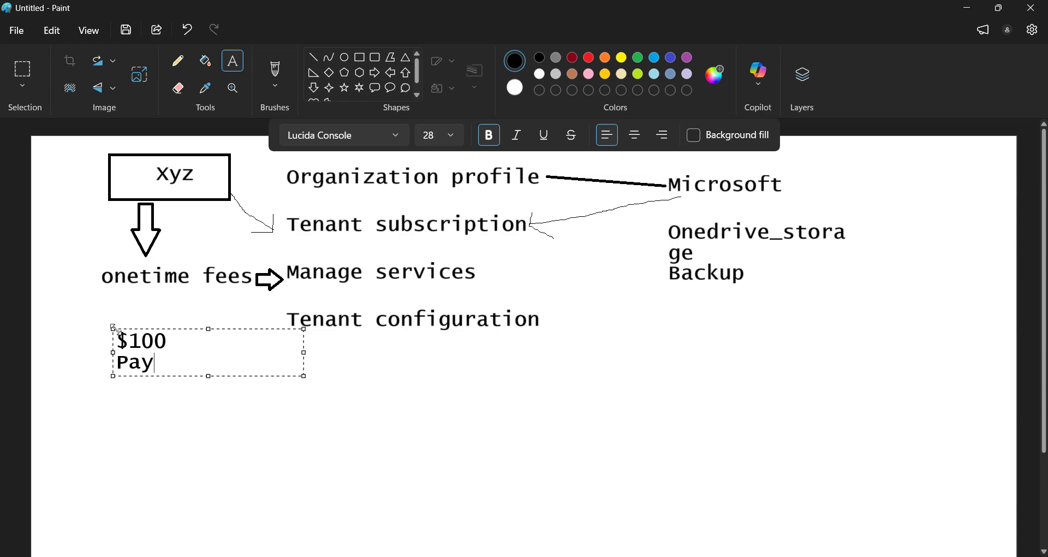
pyautogui.write(' as you go')
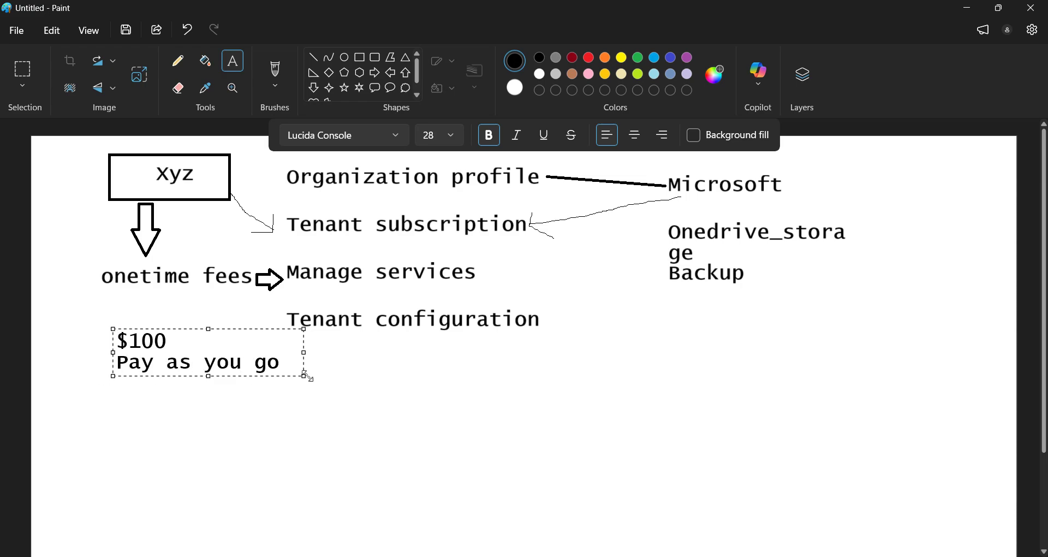
# Enlarge the note's text area, append (free) after $100, and add a new line
pyautogui.moveTo(304, 376); pyautogui.dragTo(315, 417)
pyautogui.click(193, 345)
pyautogui.write('(free)')
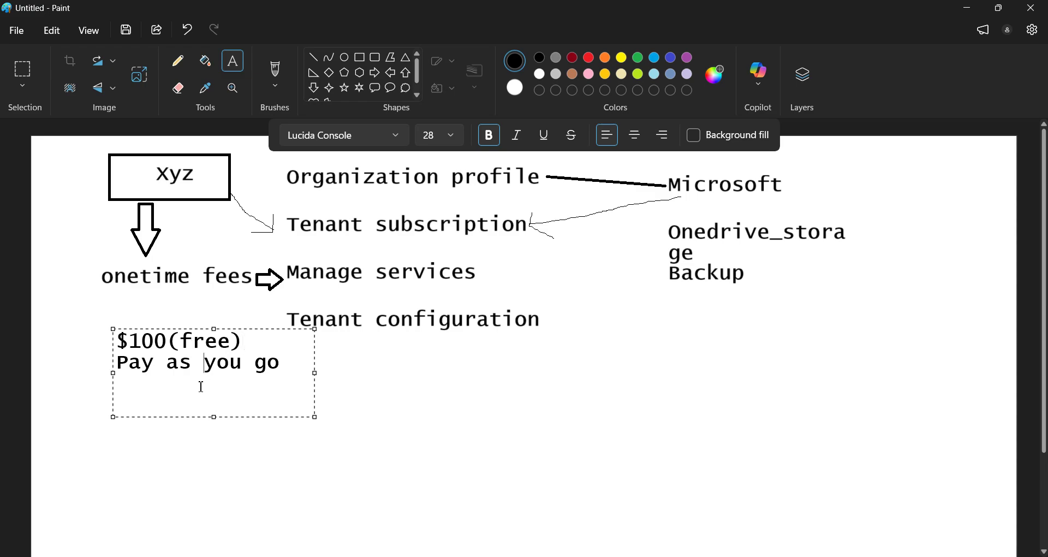
pyautogui.click(281, 365)
pyautogui.press('Return')
# Draw a rectangle around Manage services
pyautogui.click(479, 278)
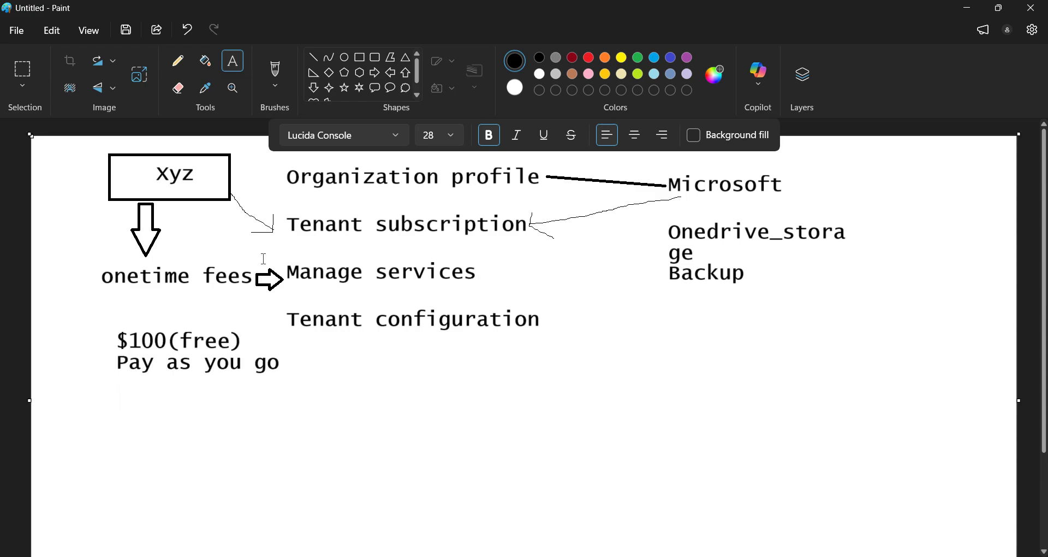
pyautogui.click(365, 58)
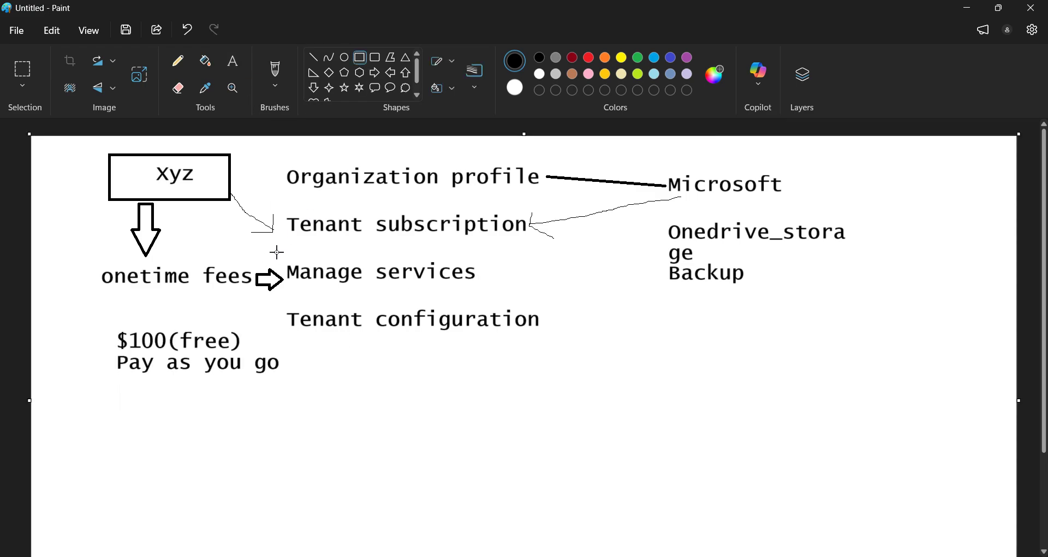
pyautogui.moveTo(277, 250); pyautogui.dragTo(526, 298)
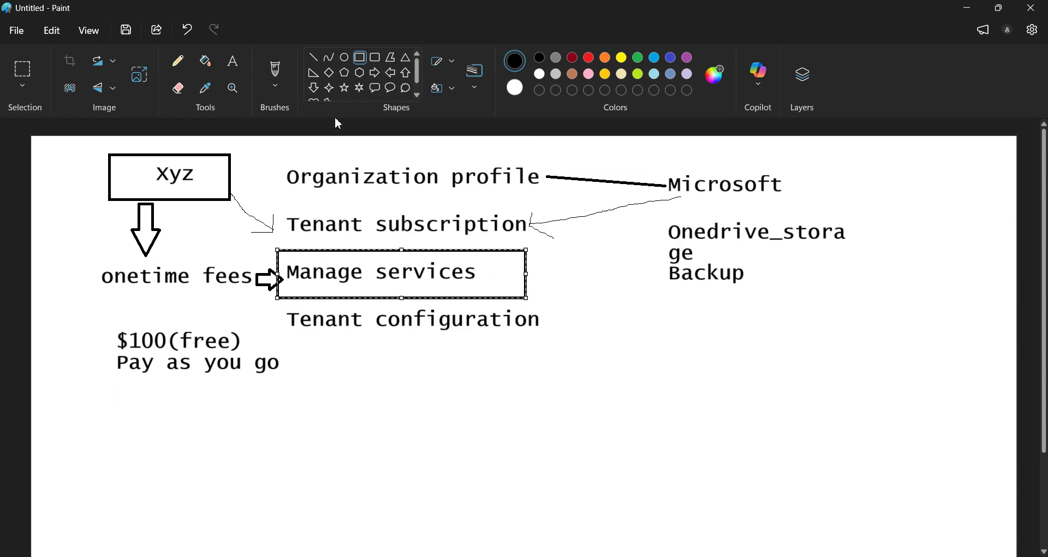
# Draw a right arrow from the Manage services box to a large empty square below it
pyautogui.click(375, 73)
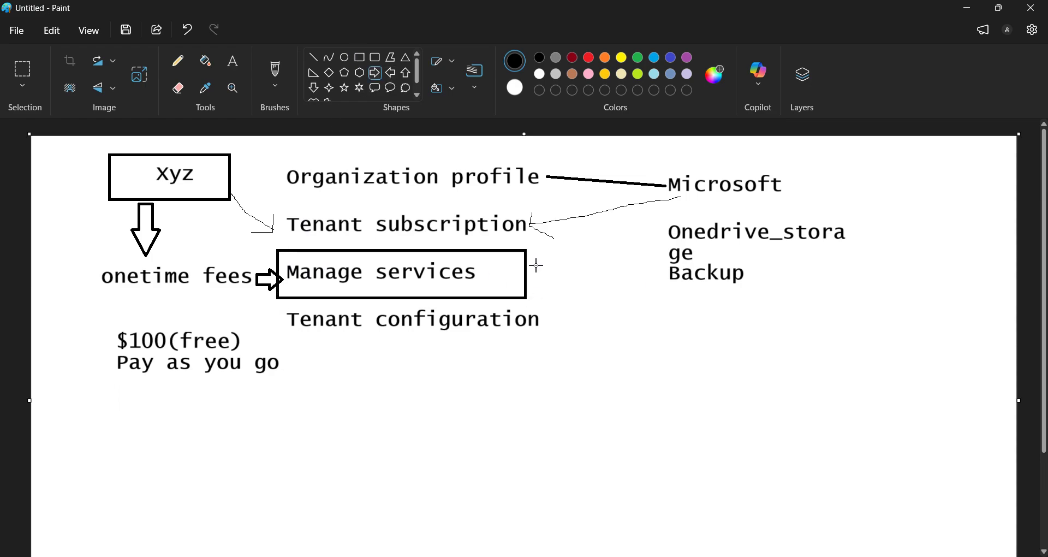
pyautogui.moveTo(534, 263); pyautogui.dragTo(577, 289)
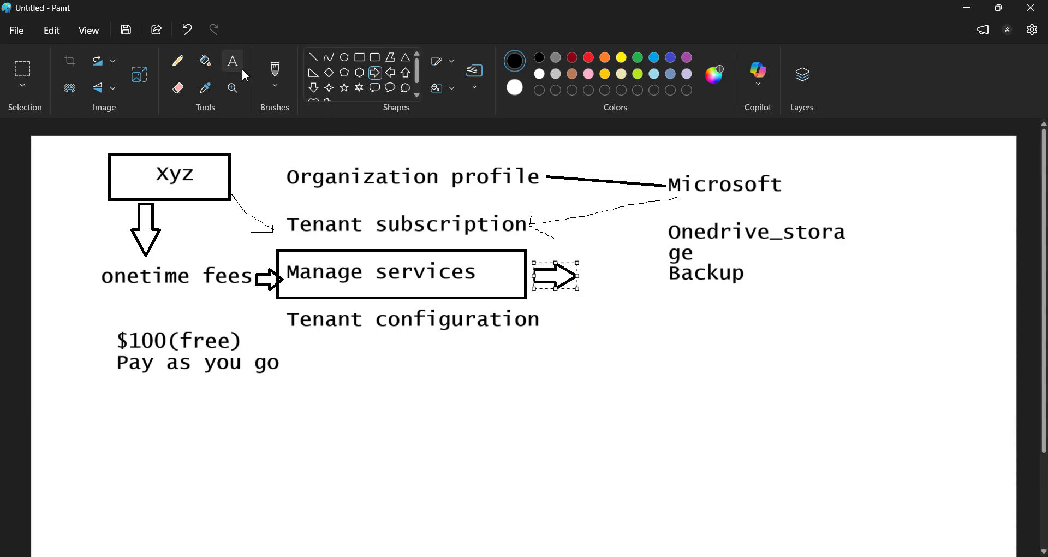
pyautogui.click(359, 58)
pyautogui.moveTo(583, 289); pyautogui.dragTo(778, 476)
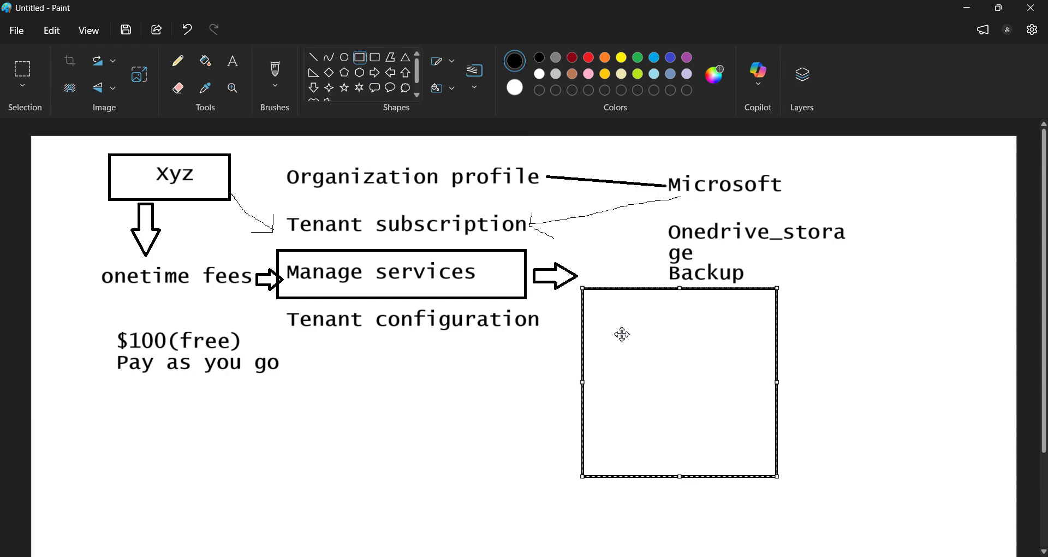
pyautogui.click(238, 76)
pyautogui.click(641, 304)
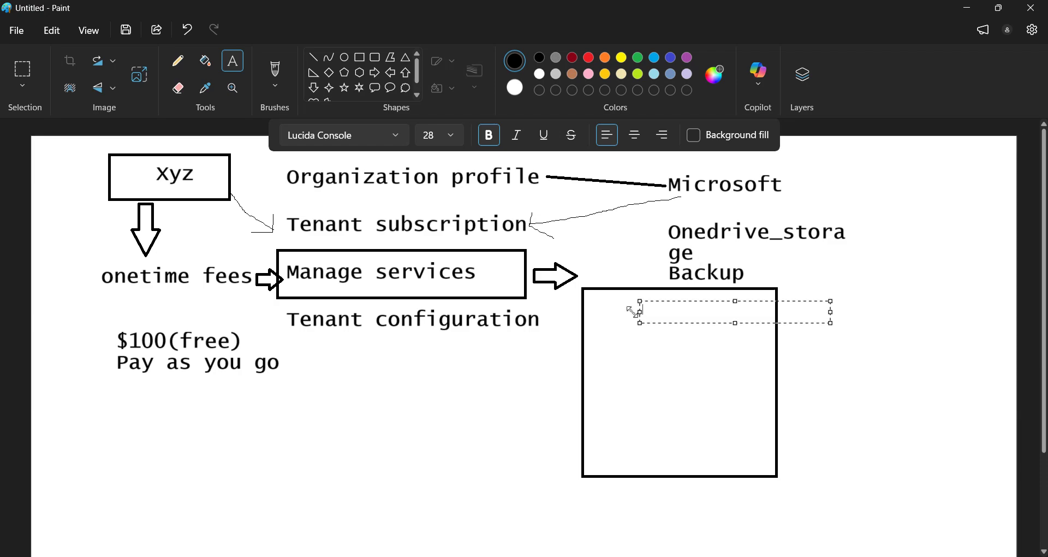
pyautogui.click(601, 306)
pyautogui.press('e')
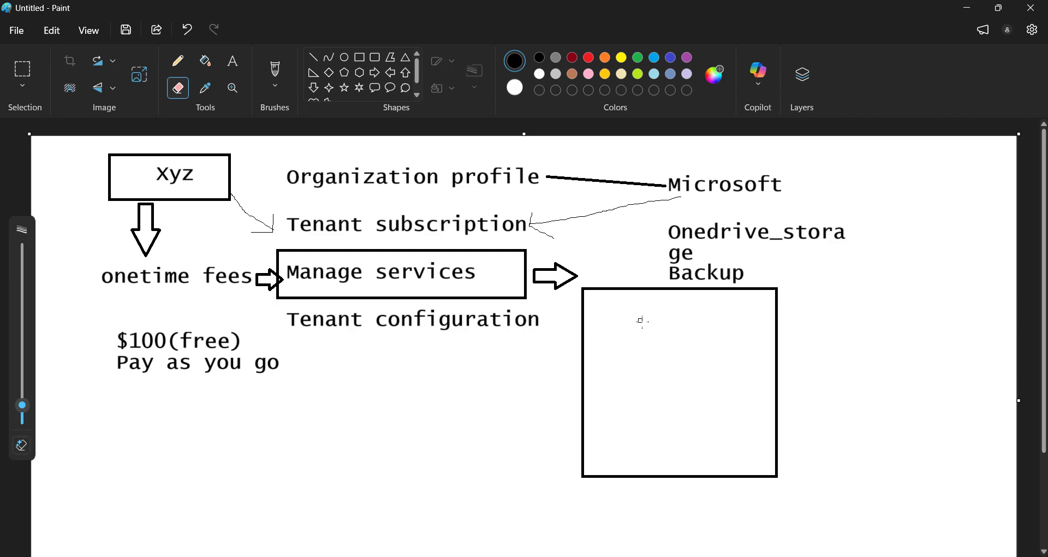
# Type Intune(Mobile device) to the right of Backup
pyautogui.click(233, 60)
pyautogui.click(779, 264)
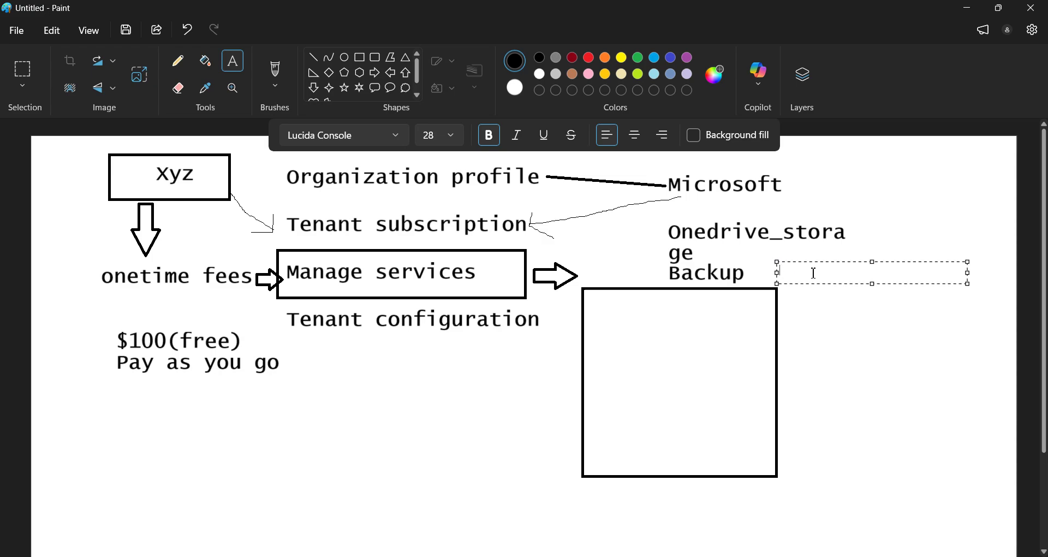
pyautogui.write('Intune')
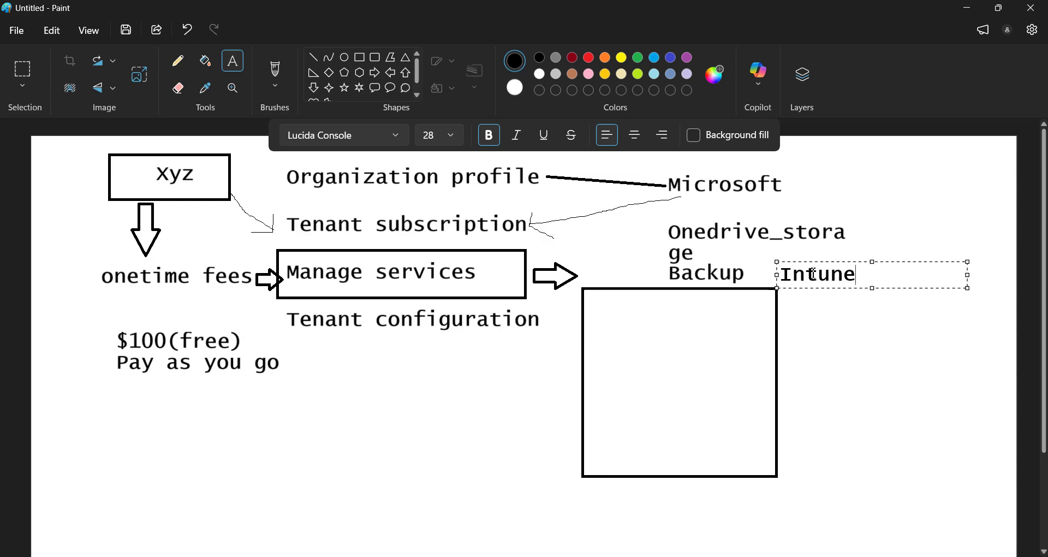
pyautogui.write(')MDM')
pyautogui.press('BackSpace')
pyautogui.press('BackSpace')
pyautogui.press('BackSpace')
pyautogui.press('BackSpace')
pyautogui.write('(Mobile')
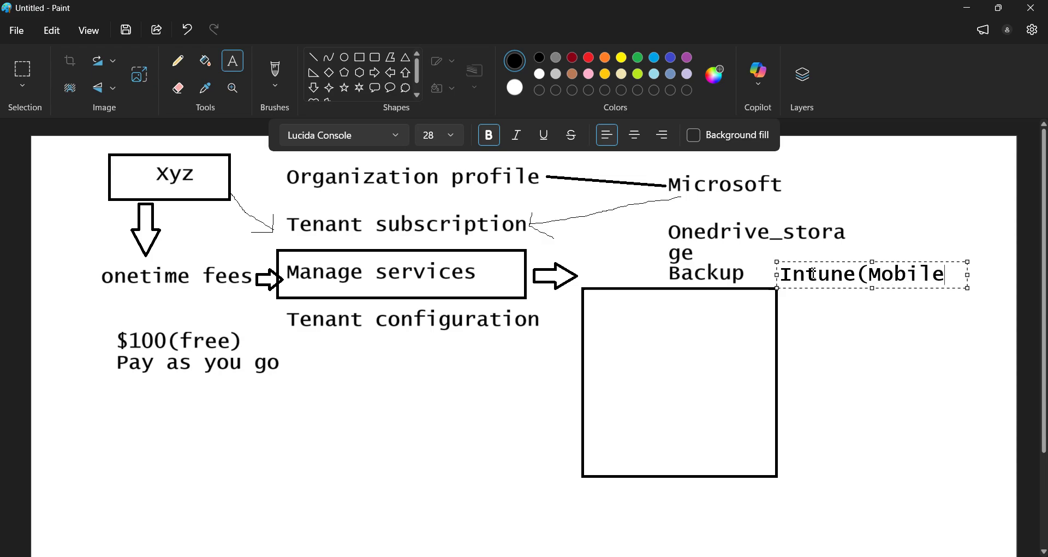
pyautogui.write(' device)')
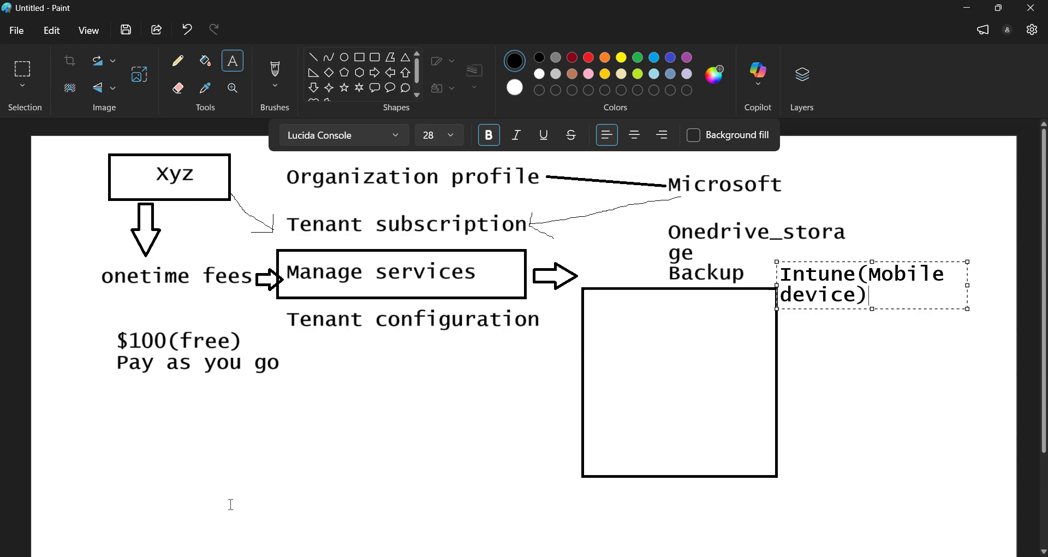
pyautogui.press('Escape')
pyautogui.moveTo(277, 309); pyautogui.dragTo(544, 350)
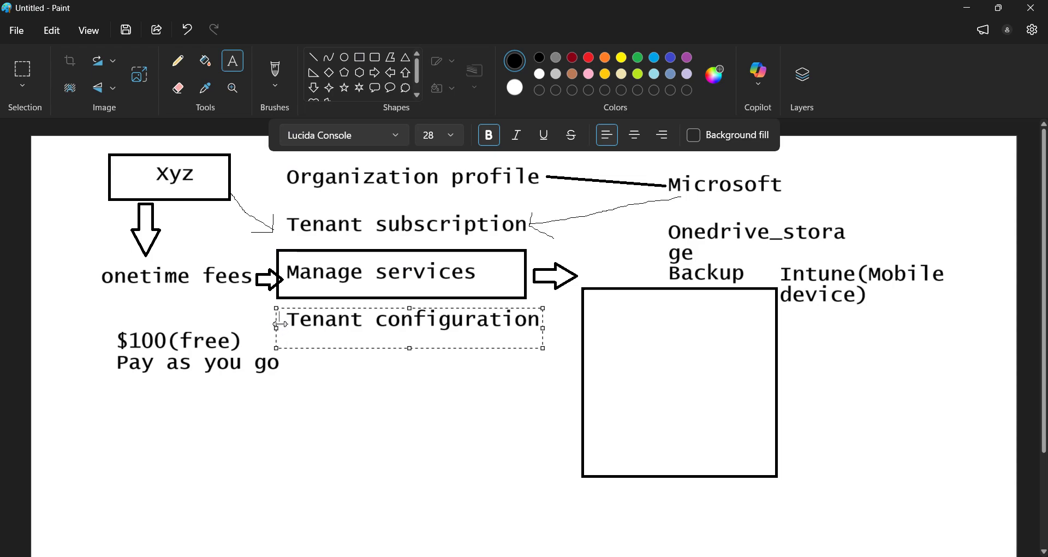
# Type '3 out of 2 services-> 2services ->1 month' below Pay as you go
pyautogui.click(364, 291)
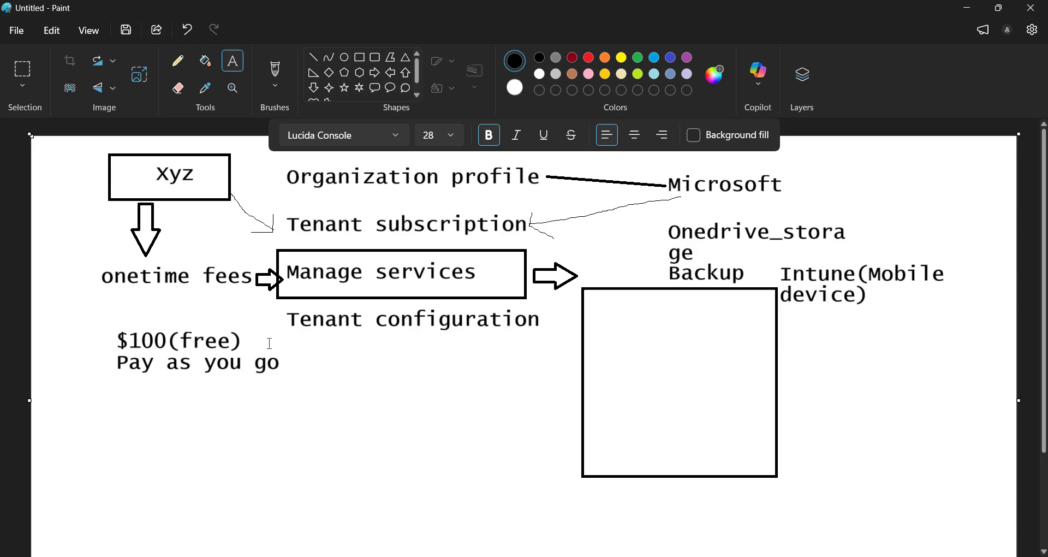
pyautogui.click(276, 362)
pyautogui.click(76, 332)
pyautogui.click(252, 383)
pyautogui.write('3 out of ')
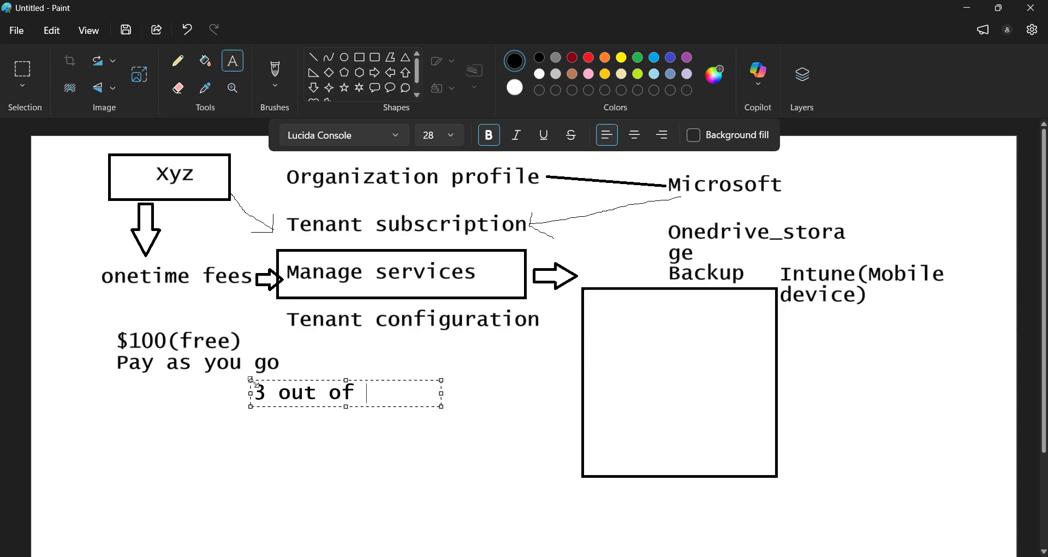
pyautogui.write('2 services')
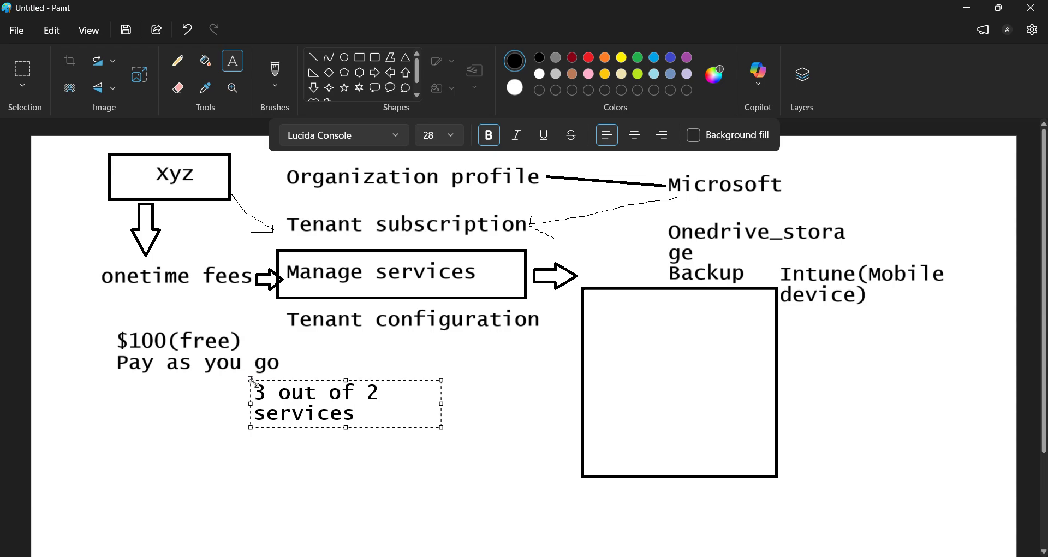
pyautogui.write('-> @service')
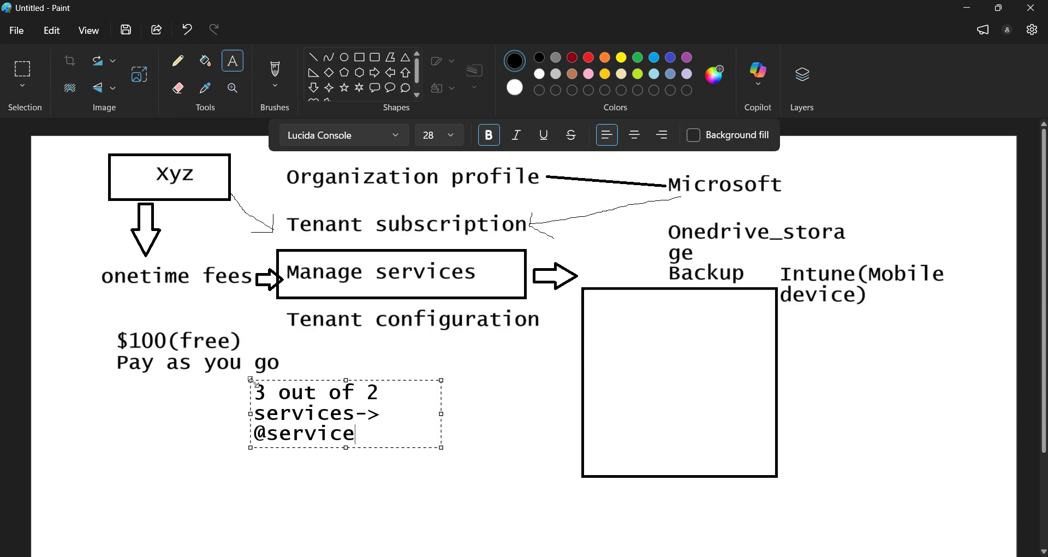
pyautogui.press('BackSpace')
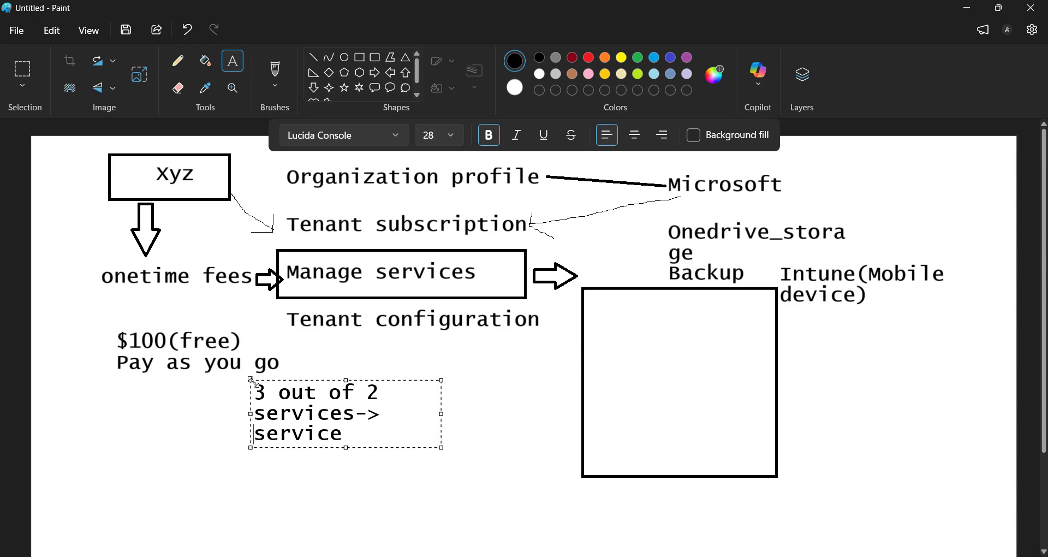
pyautogui.write('2')
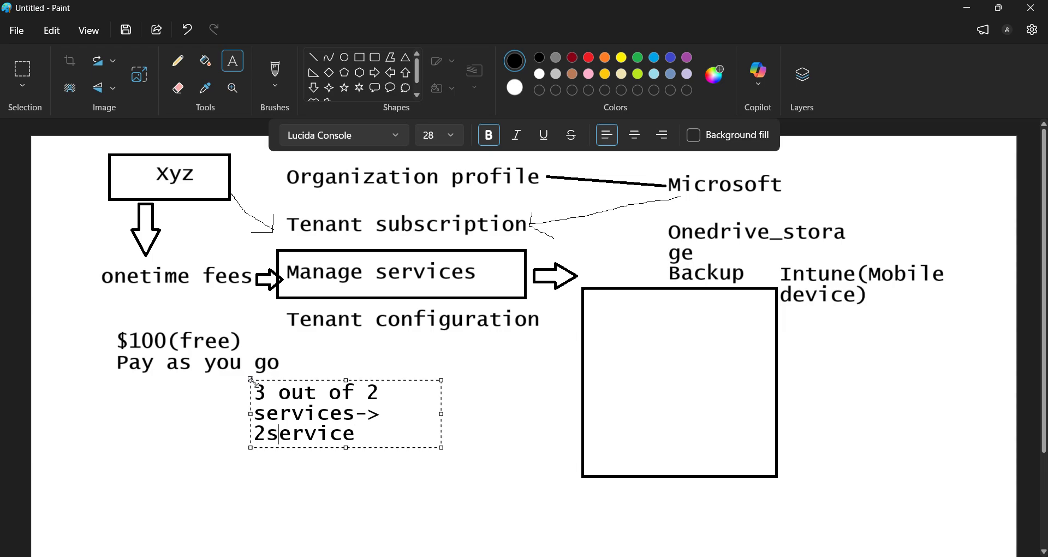
pyautogui.click(372, 435)
pyautogui.write('s ->1 mont')
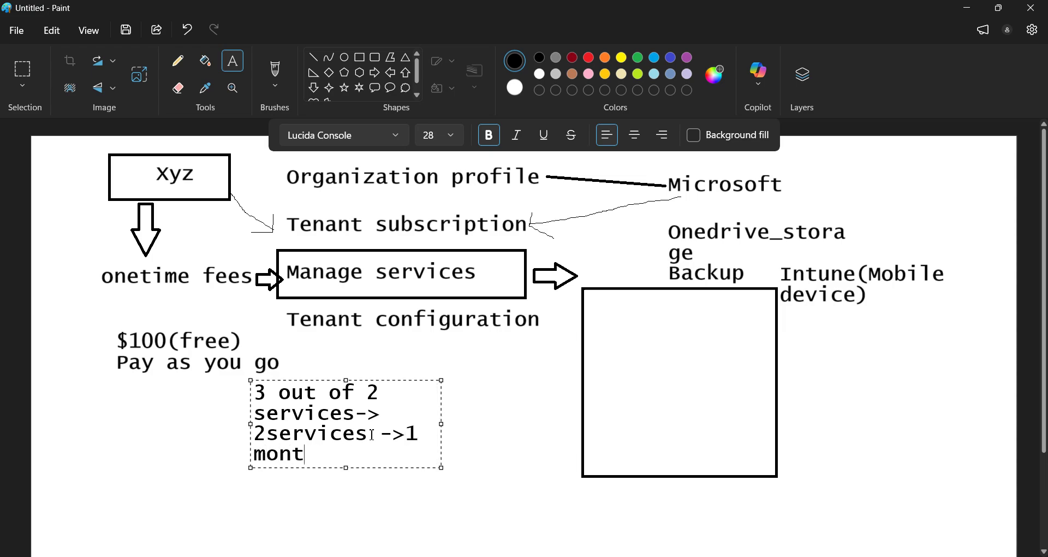
pyautogui.write('h')
pyautogui.press('Return')
pyautogui.press('Return')
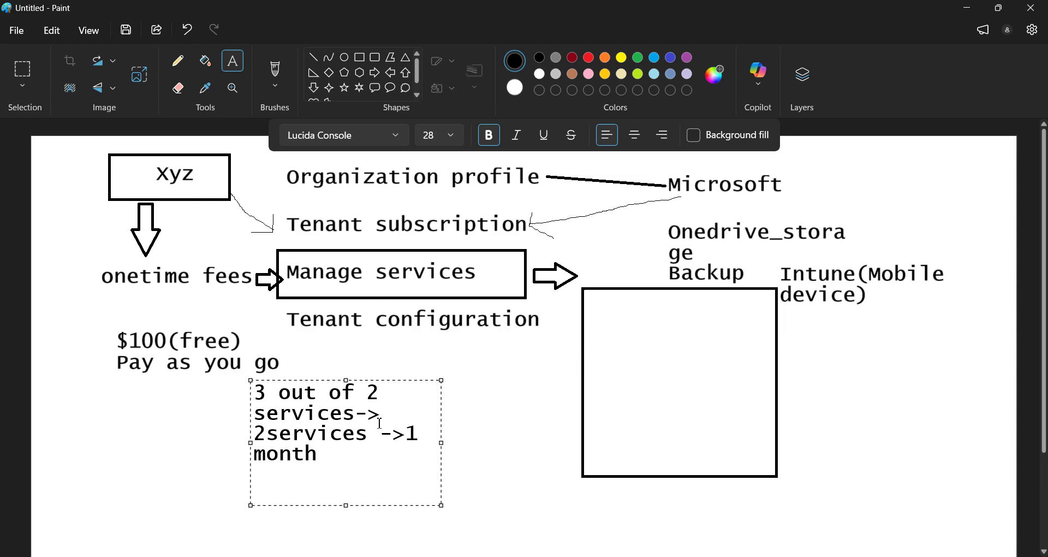